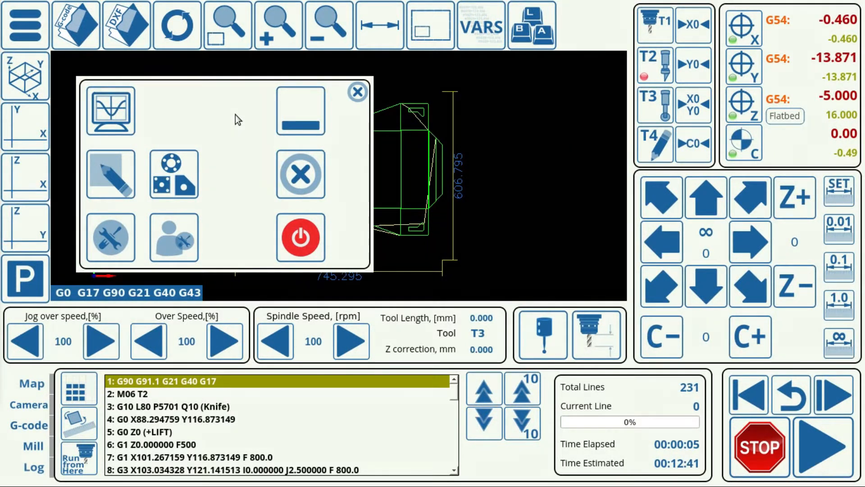
# Step: Select the M06 T2 tool-change line in the loaded G-code program and look over the surrounding lines
pyautogui.click(126, 394)
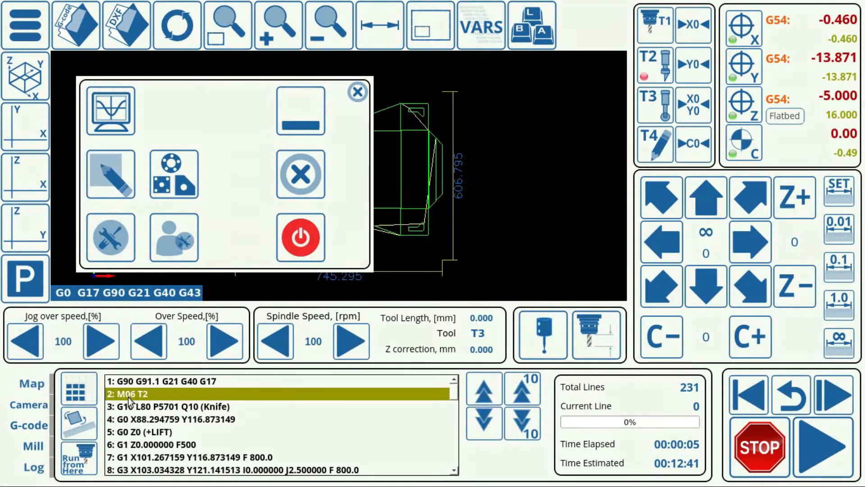
pyautogui.scroll(-4, 128, 396)
pyautogui.scroll(4, 128, 397)
# Step: Open the configuration settings and examine the M6 tool-change macro in the macro list
pyautogui.click(98, 234)
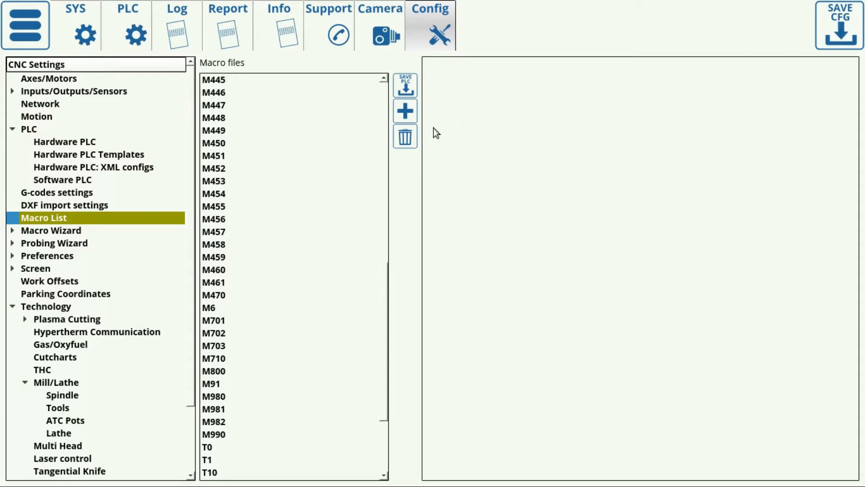
pyautogui.click(209, 309)
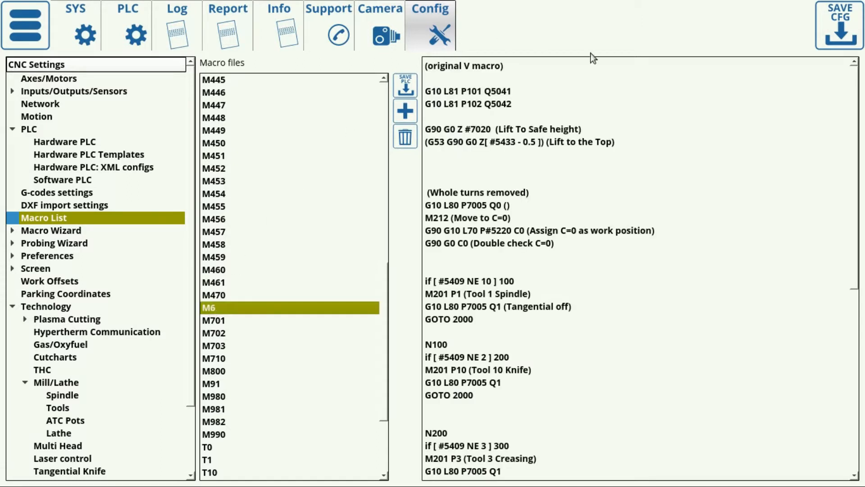
pyautogui.scroll(-5, 576, 199)
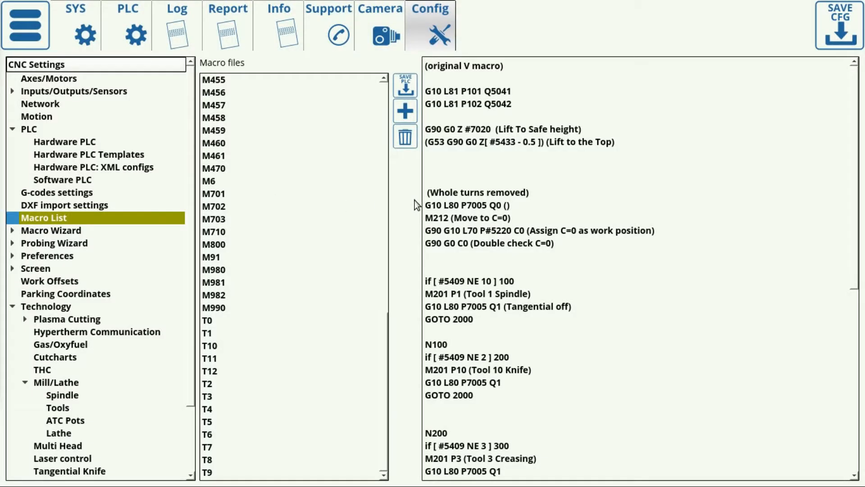
pyautogui.click(575, 193)
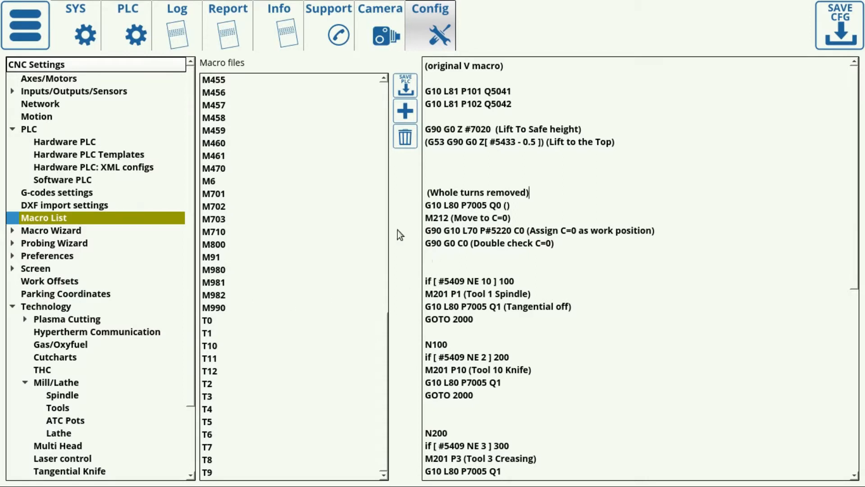
pyautogui.click(211, 182)
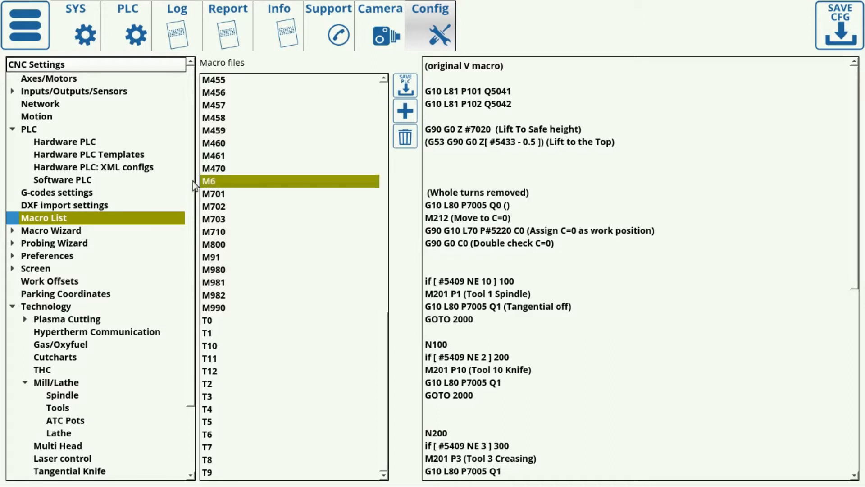
# Step: Check the Tool Change M6Txx option in the G-codes settings, then return to the main control screen
pyautogui.click(61, 194)
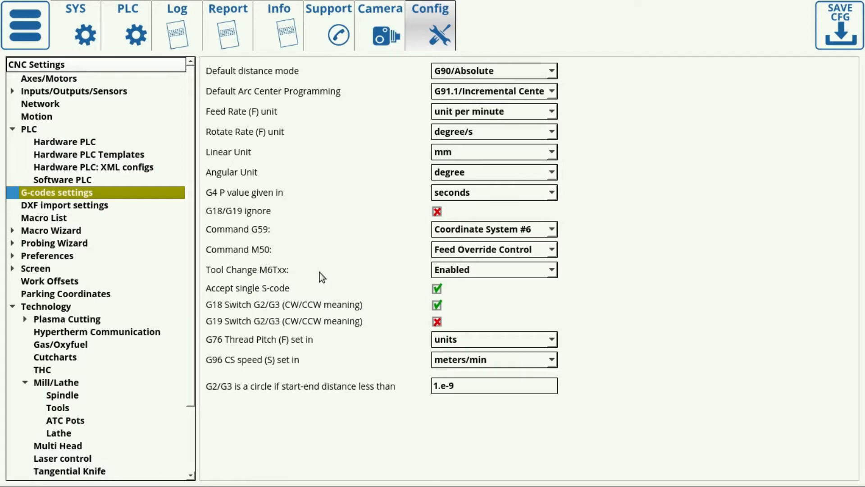
pyautogui.click(446, 271)
pyautogui.click(486, 274)
pyautogui.click(22, 38)
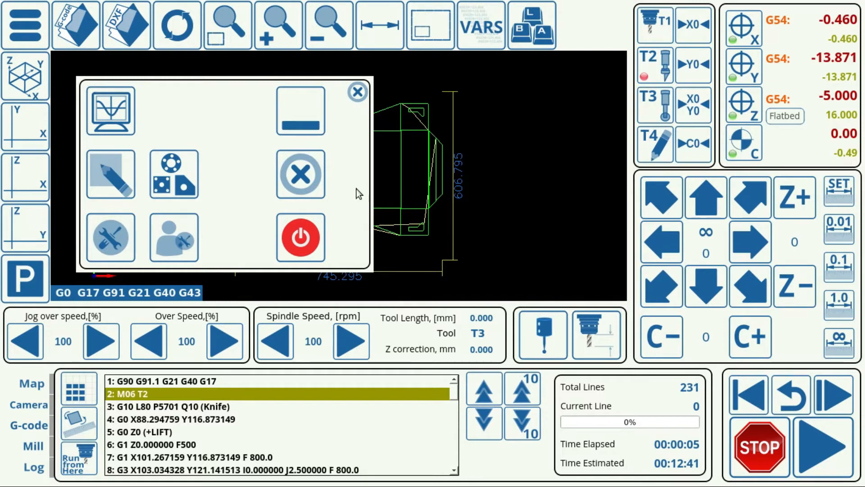
# Step: Reopen the configuration and examine the T2 macro's line that sets the next tool number variable
pyautogui.click(108, 223)
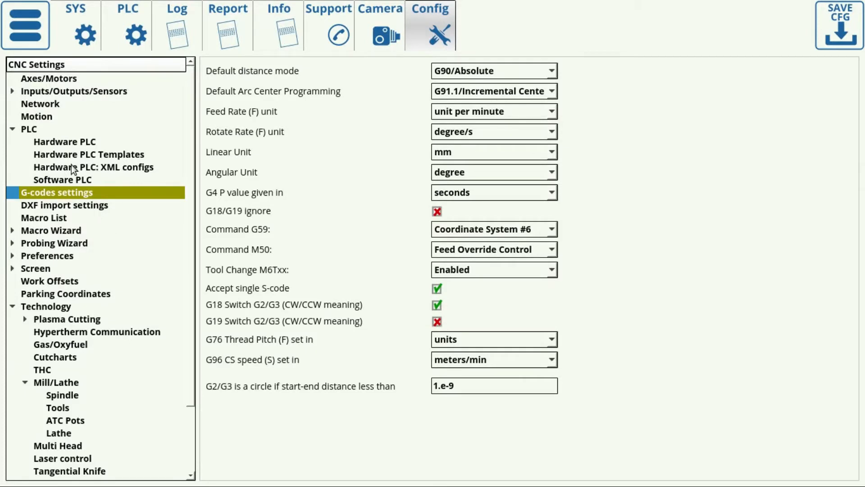
pyautogui.click(54, 217)
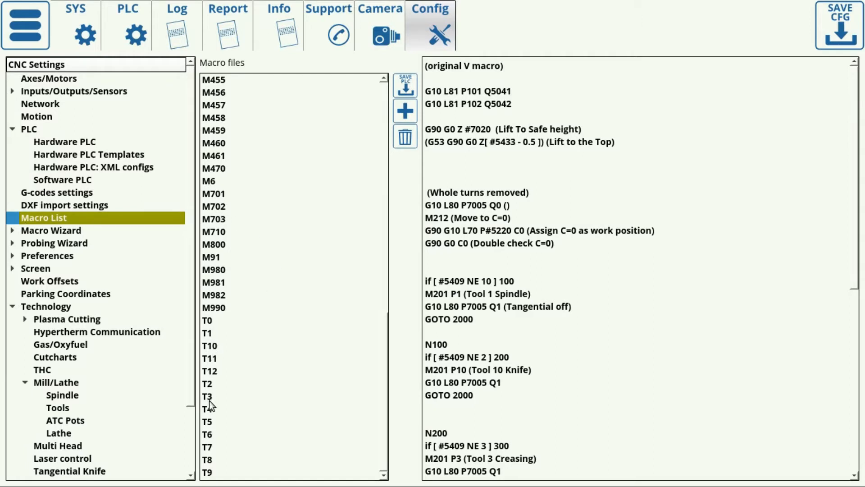
pyautogui.click(209, 384)
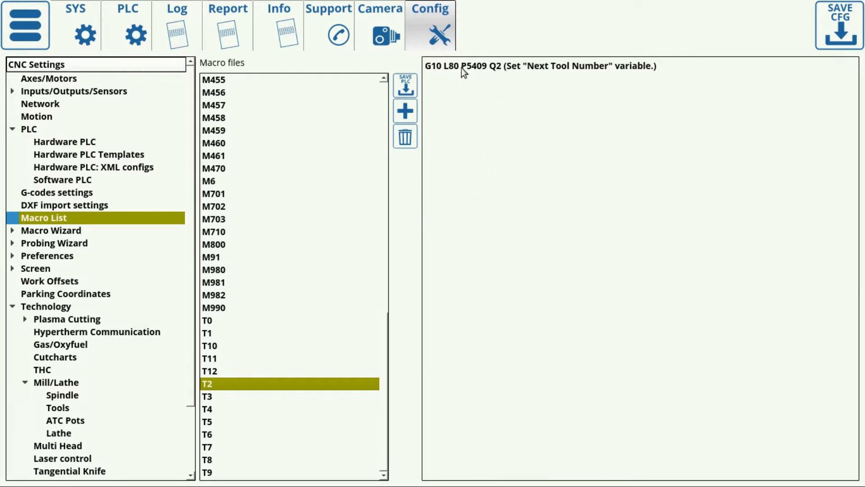
pyautogui.click(425, 65)
pyautogui.moveTo(499, 66); pyautogui.dragTo(613, 72)
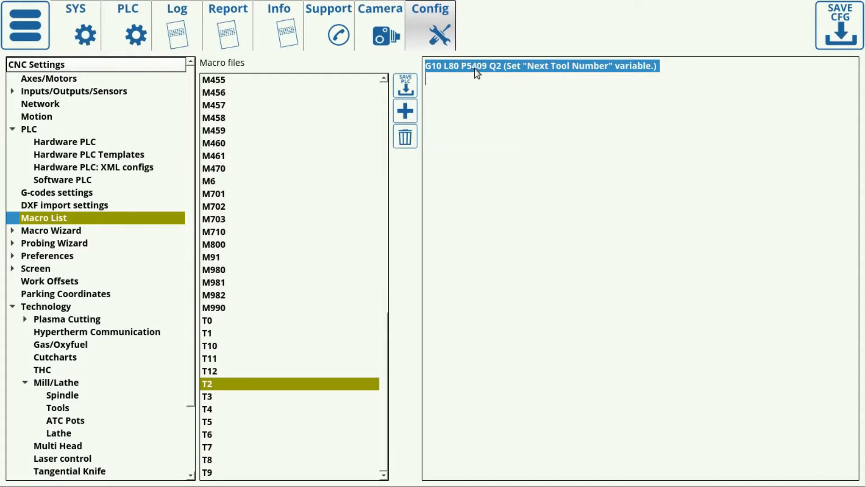
pyautogui.click(500, 83)
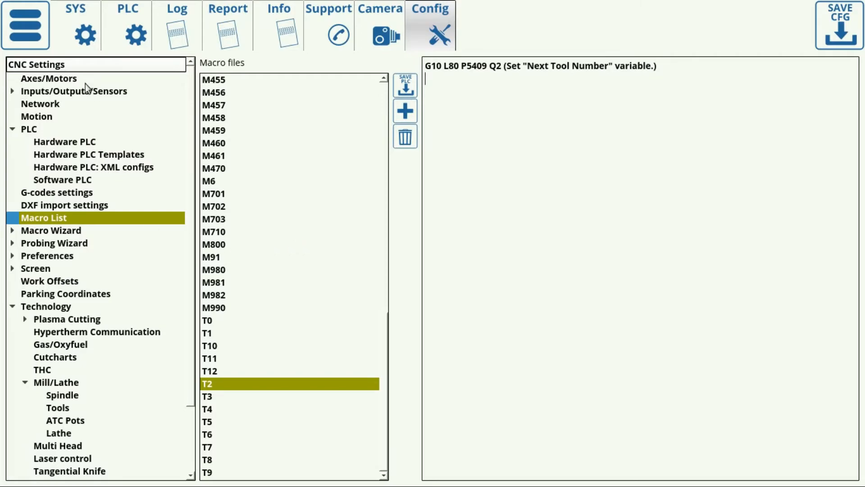
# Step: Add the comment line "(output 7 for tool 4)" to the M6 macro, below the line G10 L81 P102 Q5042
pyautogui.click(37, 35)
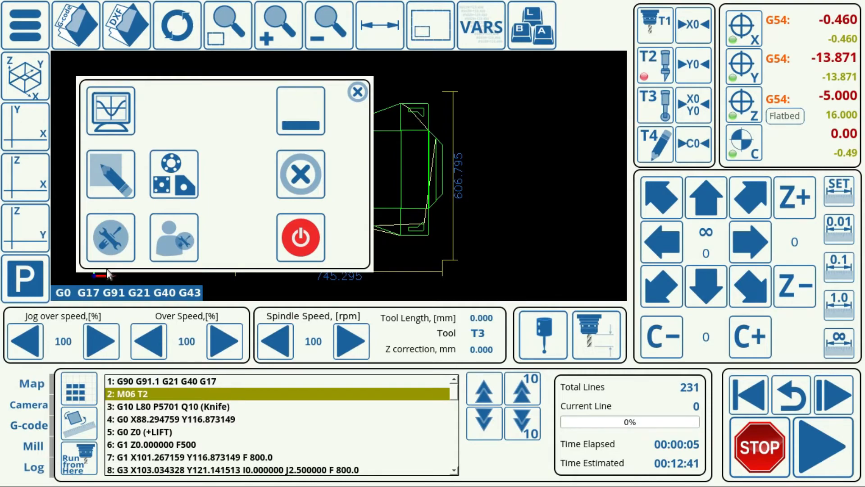
pyautogui.click(110, 246)
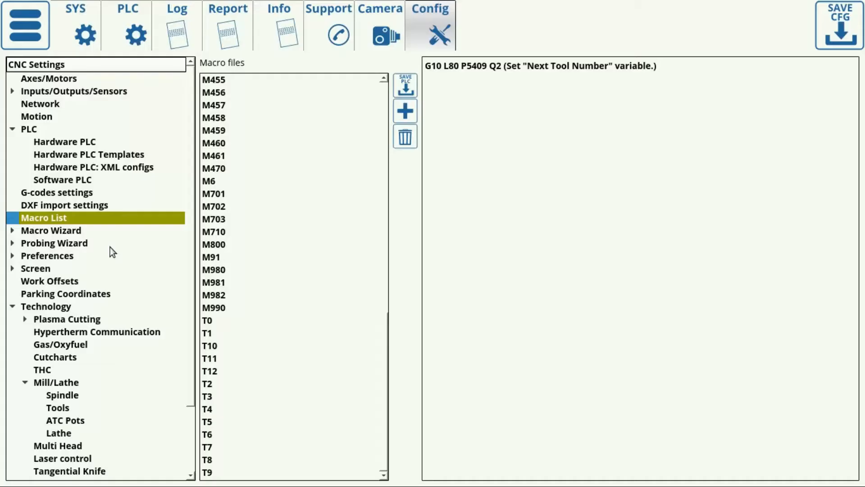
pyautogui.click(210, 181)
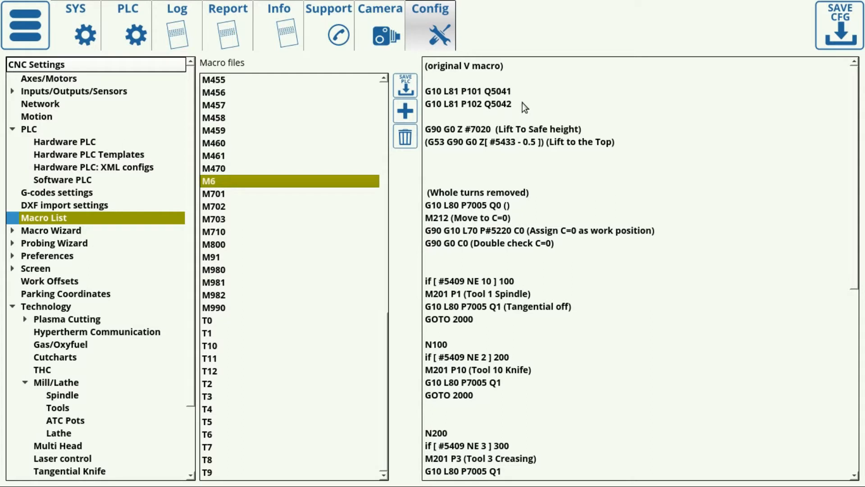
pyautogui.press('Return')
pyautogui.press('Return')
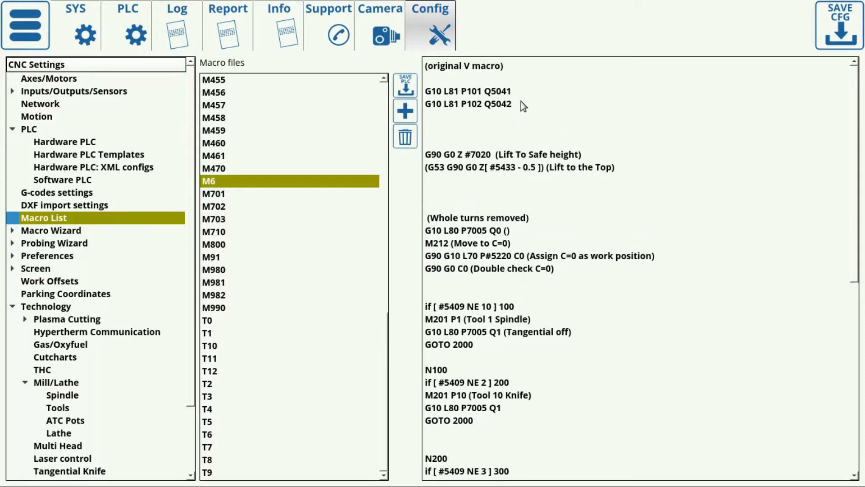
pyautogui.write('(output 7 for tool 4)')
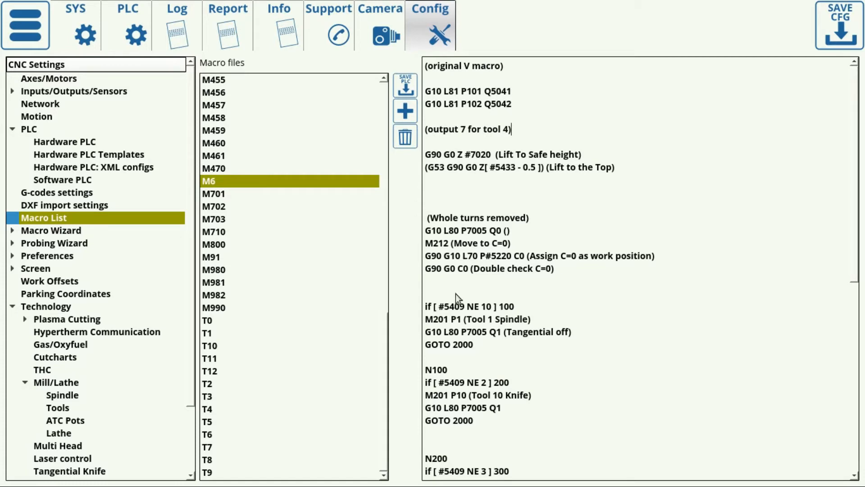
# Step: Review the M6 macro's tool branches, then examine the portset and portclr calls in the M62 and M63 hardware PLC sources
pyautogui.scroll(-2, 468, 319)
pyautogui.scroll(-2, 471, 321)
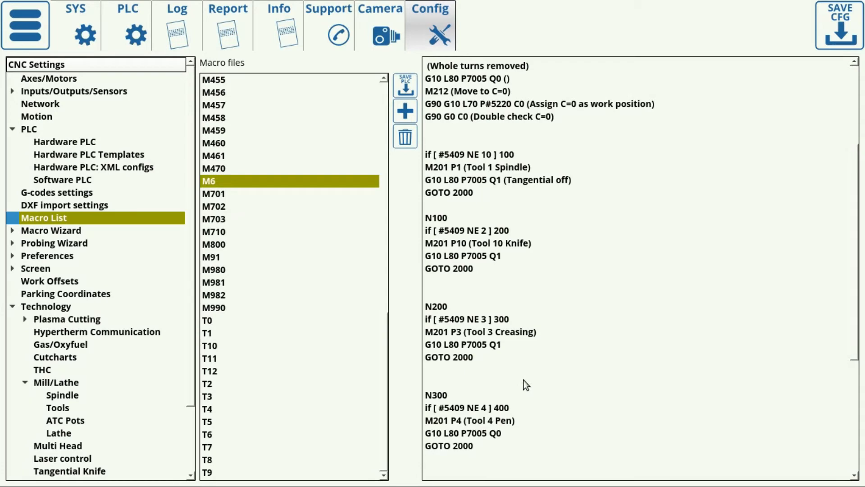
pyautogui.scroll(4, 519, 351)
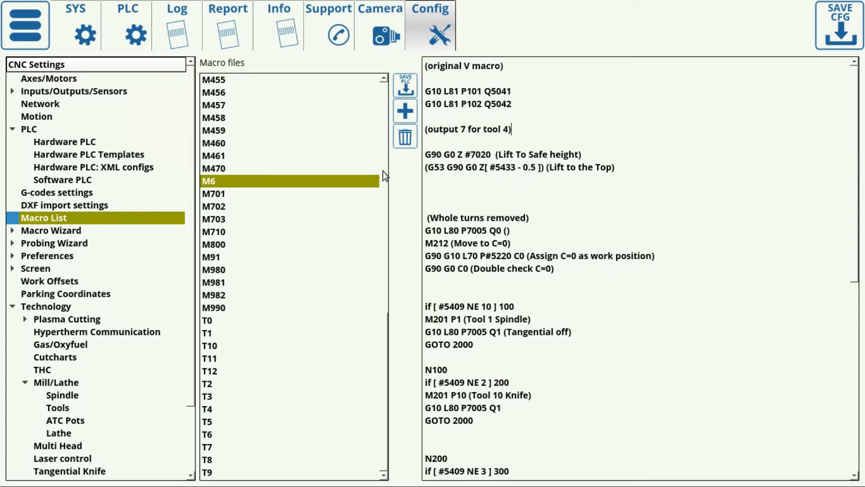
pyautogui.click(69, 141)
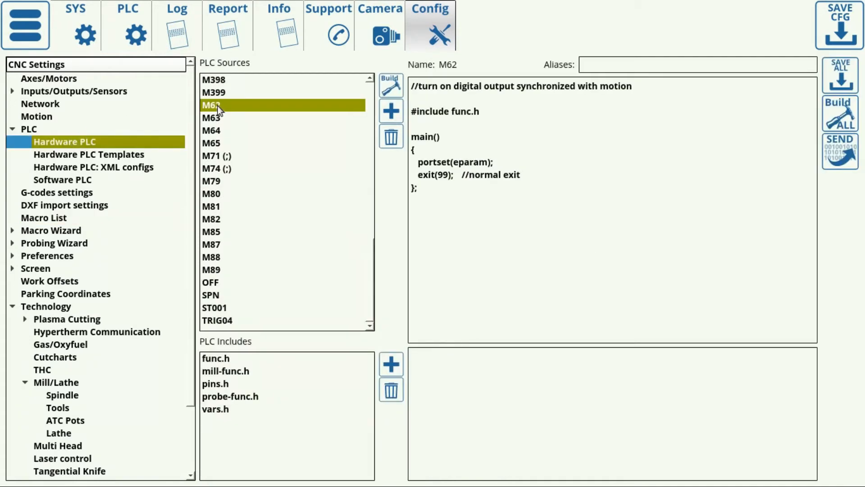
pyautogui.click(215, 119)
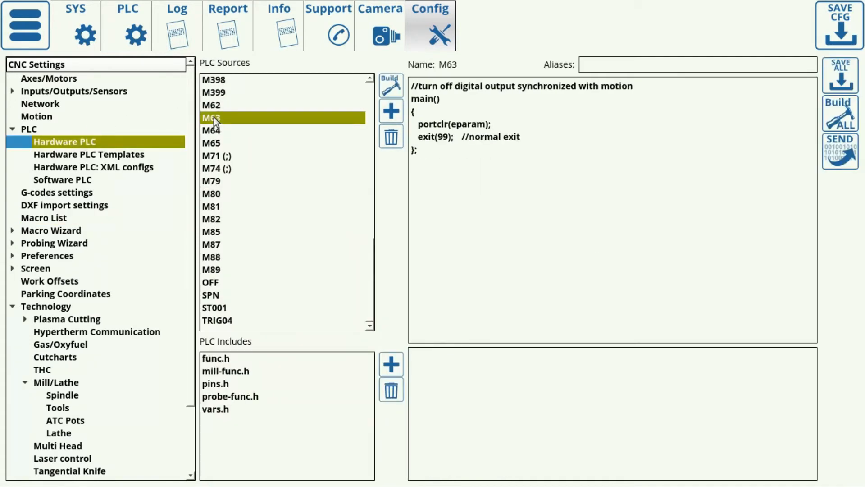
pyautogui.click(214, 107)
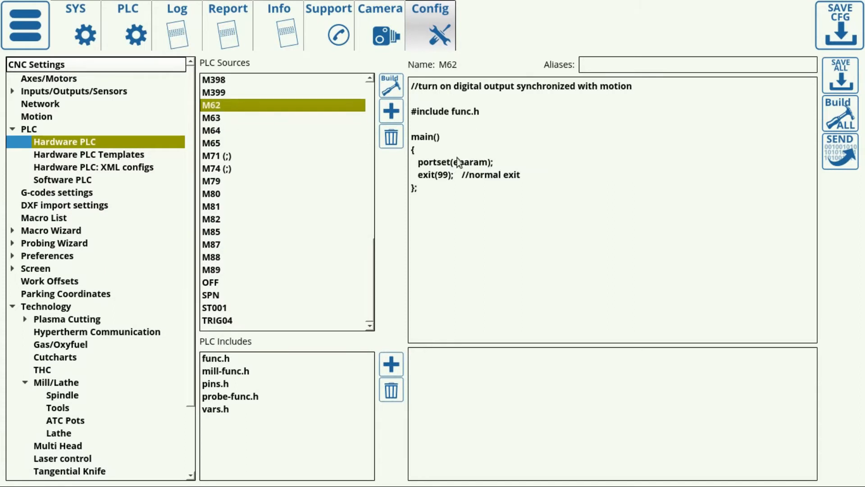
pyautogui.moveTo(521, 160); pyautogui.dragTo(407, 156)
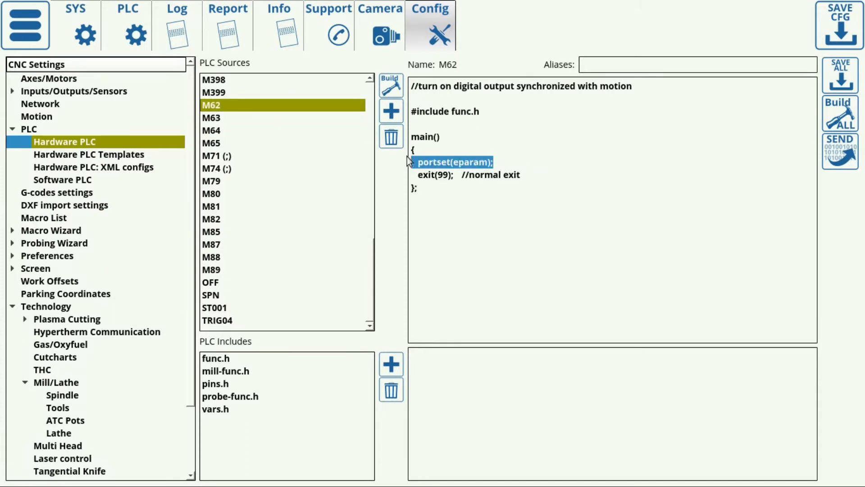
pyautogui.click(240, 120)
pyautogui.moveTo(518, 120); pyautogui.dragTo(395, 122)
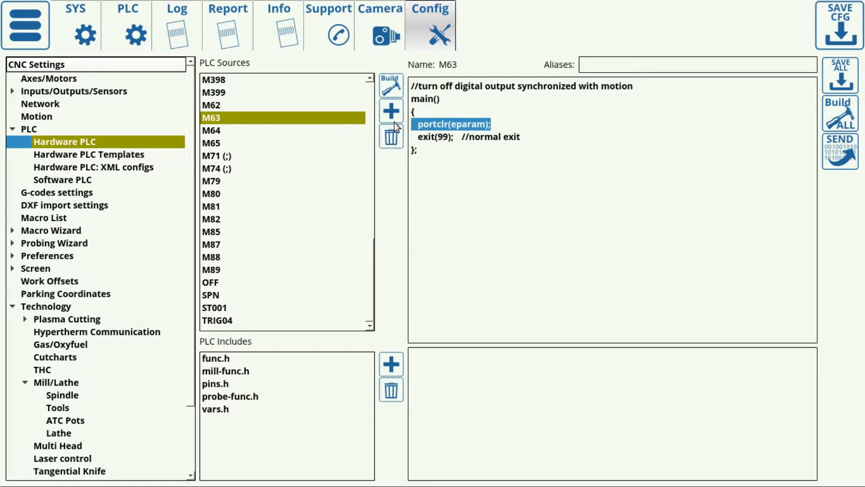
pyautogui.click(451, 125)
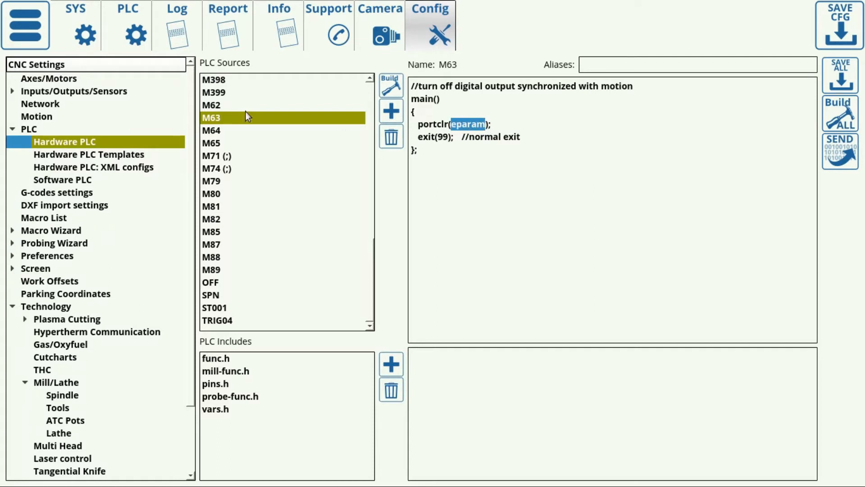
# Step: Try adding the output commands M62P1 and M63P1 on separate lines below the output 7 comment in the M6 macro
pyautogui.click(41, 218)
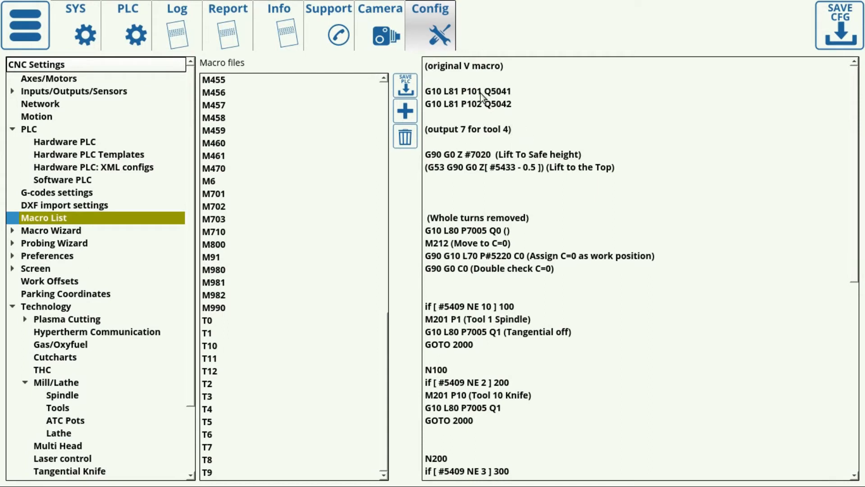
pyautogui.press('Return')
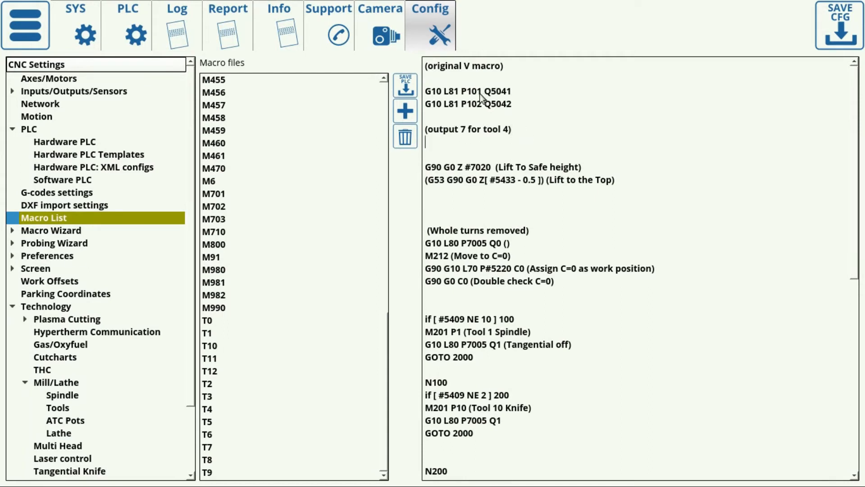
pyautogui.write('M62P1')
pyautogui.press('Return')
pyautogui.write('M62')
pyautogui.press('BackSpace')
pyautogui.write('3P1')
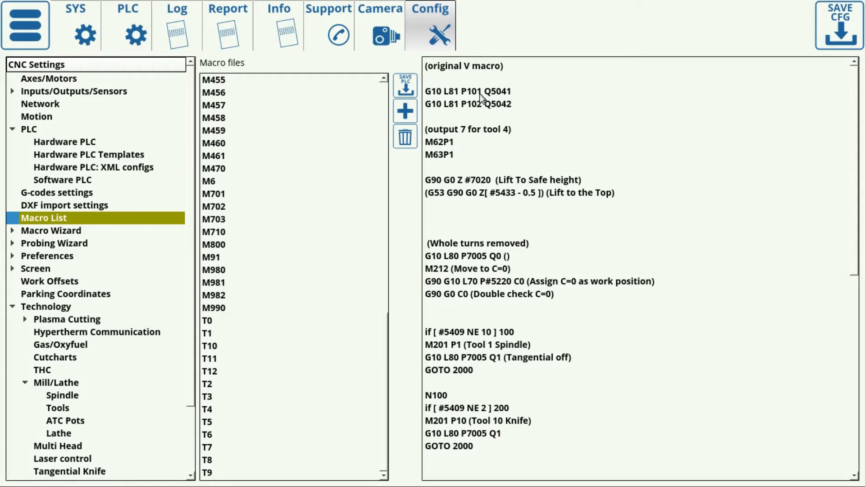
# Step: Delete the M62P1 and M63P1 lines below the output 7 comment in the M6 macro
pyautogui.press('BackSpace')
pyautogui.press('BackSpace')
pyautogui.press('BackSpace')
pyautogui.press('BackSpace')
pyautogui.press('BackSpace')
pyautogui.press('BackSpace')
pyautogui.press('BackSpace')
pyautogui.press('BackSpace')
pyautogui.press('BackSpace')
pyautogui.press('BackSpace')
pyautogui.press('BackSpace')
pyautogui.press('BackSpace')
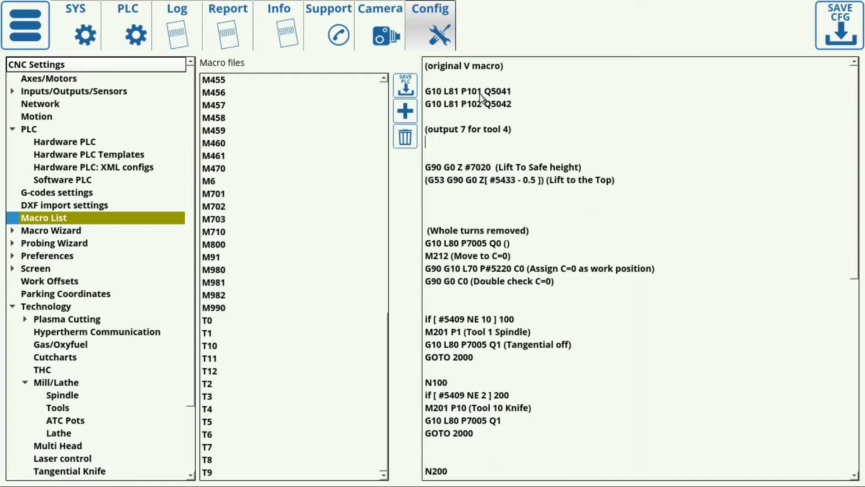
pyautogui.press('BackSpace')
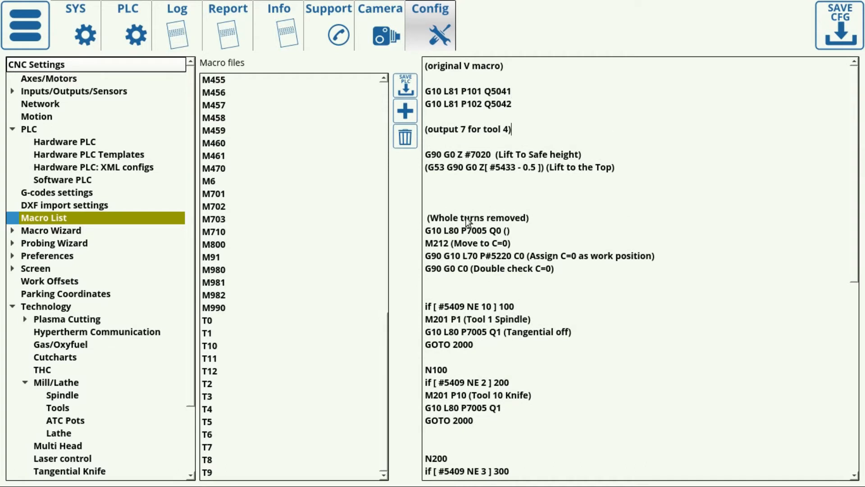
pyautogui.moveTo(517, 240); pyautogui.dragTo(417, 238)
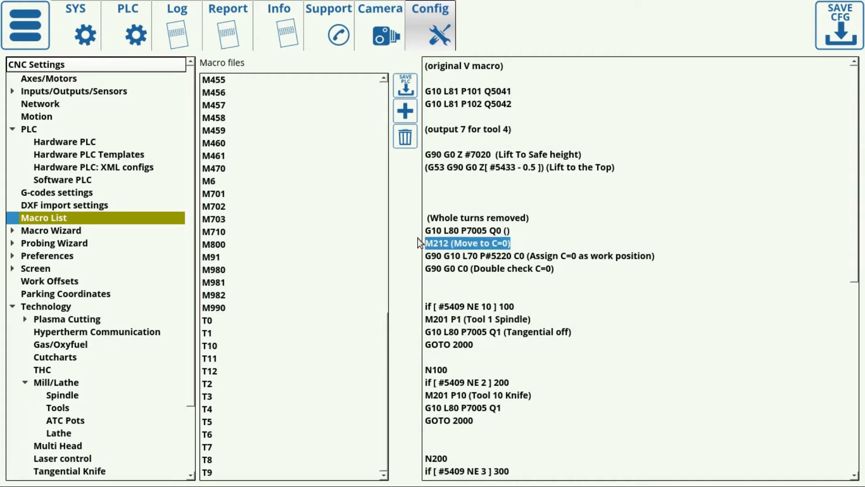
pyautogui.click(423, 170)
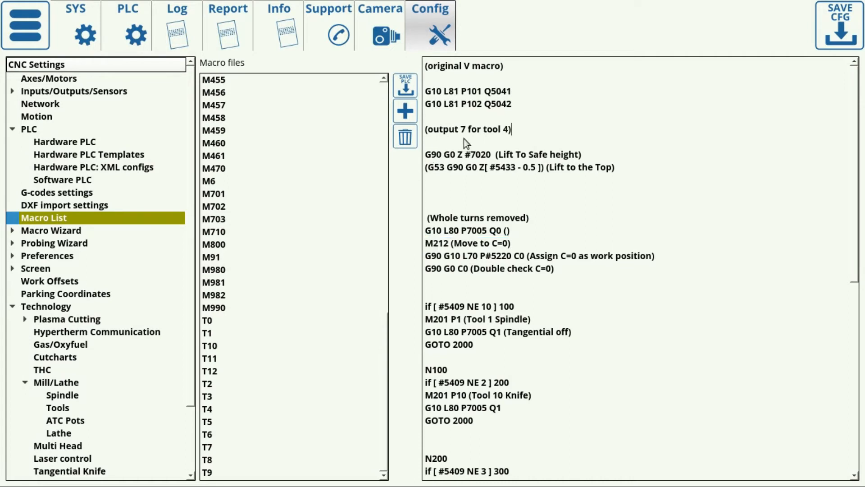
pyautogui.press('Return')
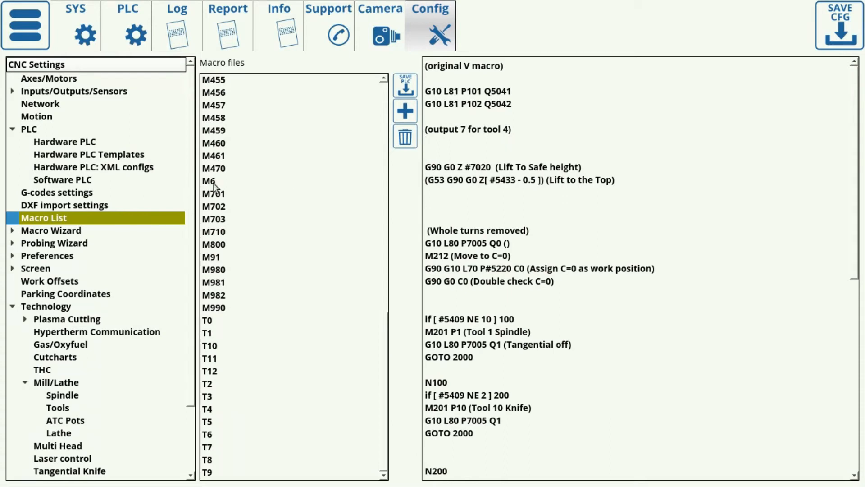
pyautogui.press('BackSpace')
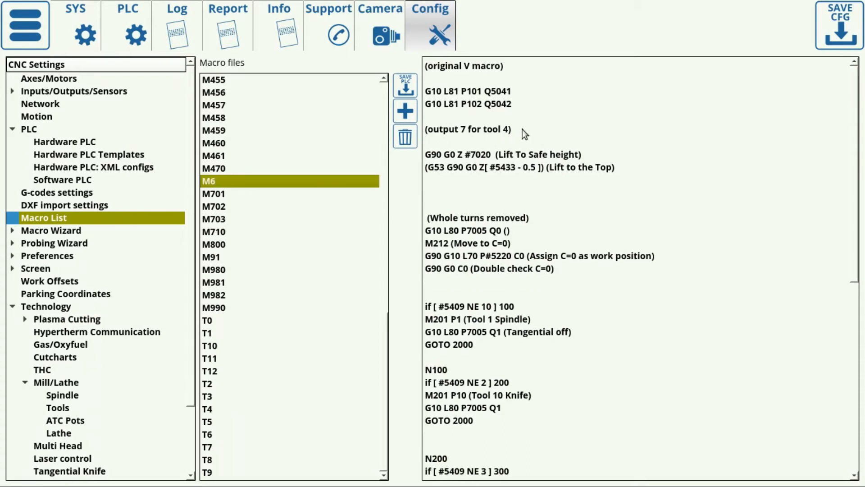
# Step: Add the line "M63P7 (output 7 is OFF)" below the "(output 7 for tool 4)" comment in the M6 macro
pyautogui.press('Return')
pyautogui.press('Return')
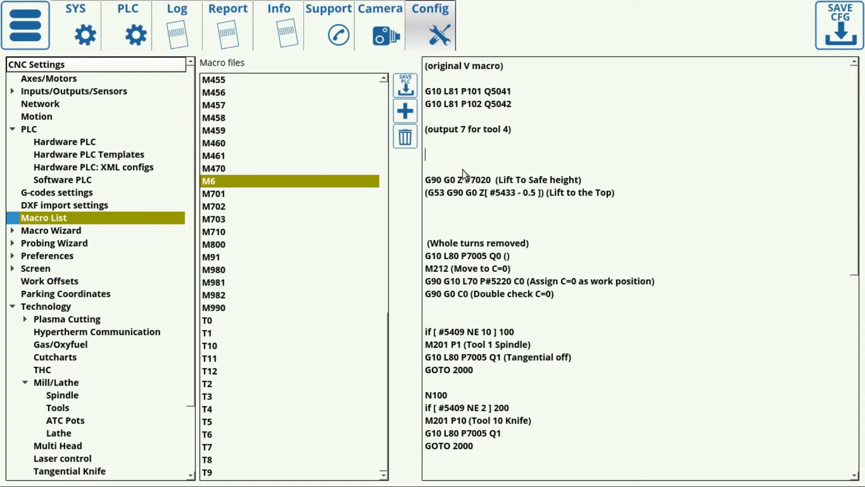
pyautogui.scroll(-4, 479, 113)
pyautogui.scroll(4, 477, 113)
pyautogui.write('M63P7')
pyautogui.click(460, 149)
pyautogui.write('(output 7 is OFF)')
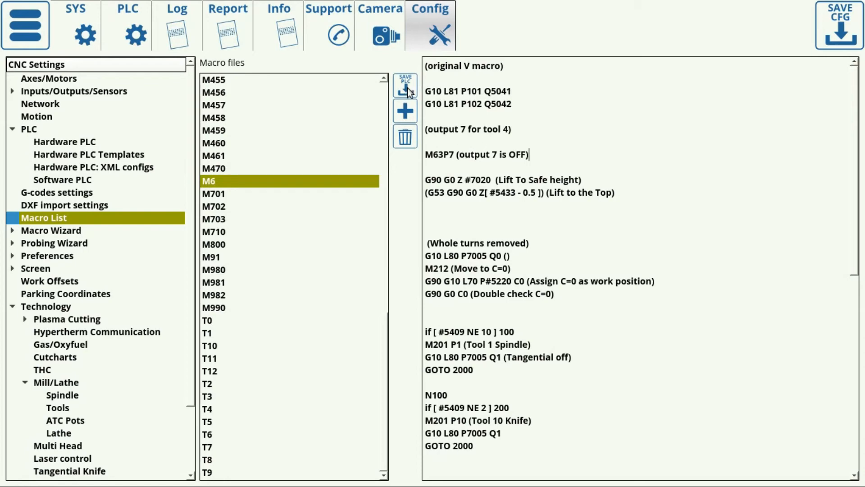
# Step: Examine the N300 branch for tool 4 in the M6 macro and how the N200 branch's condition jumps to it
pyautogui.scroll(-2, 469, 216)
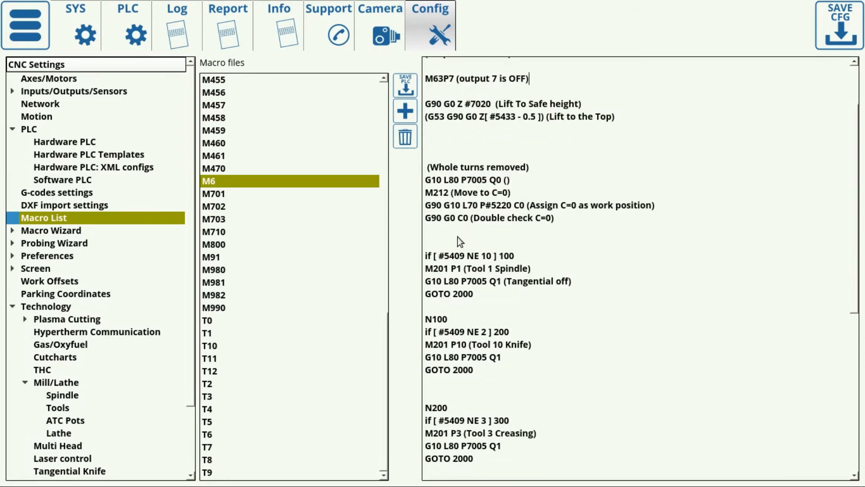
pyautogui.doubleClick(436, 407)
pyautogui.scroll(-5, 490, 360)
pyautogui.moveTo(451, 306); pyautogui.dragTo(423, 309)
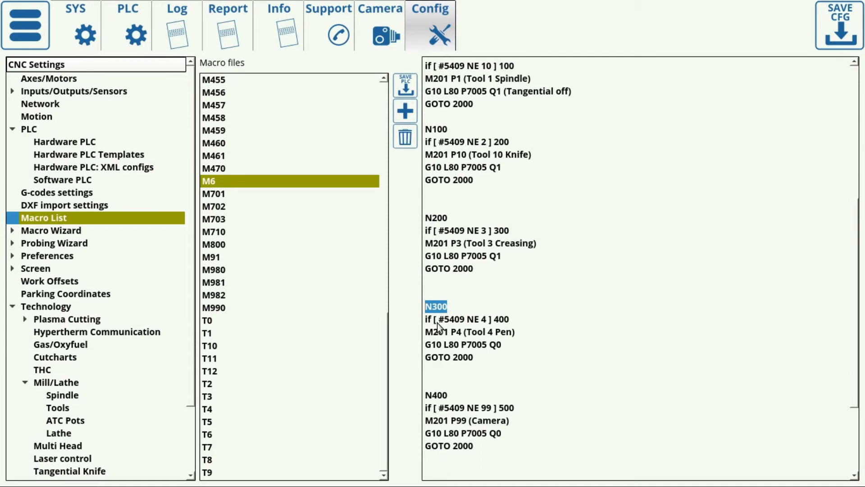
pyautogui.moveTo(506, 360); pyautogui.dragTo(419, 325)
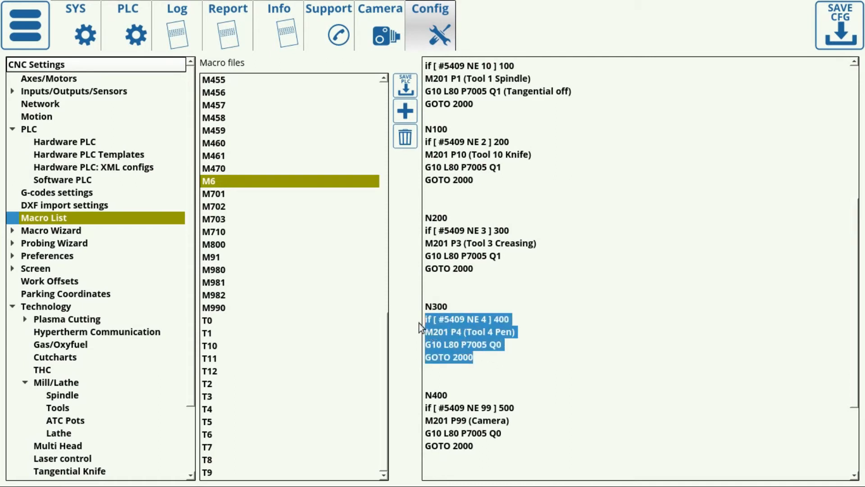
pyautogui.click(480, 337)
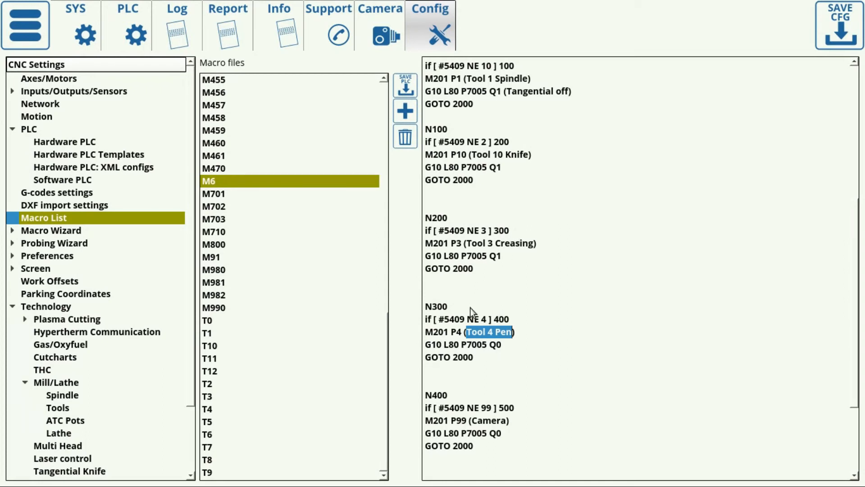
pyautogui.moveTo(470, 308); pyautogui.dragTo(418, 306)
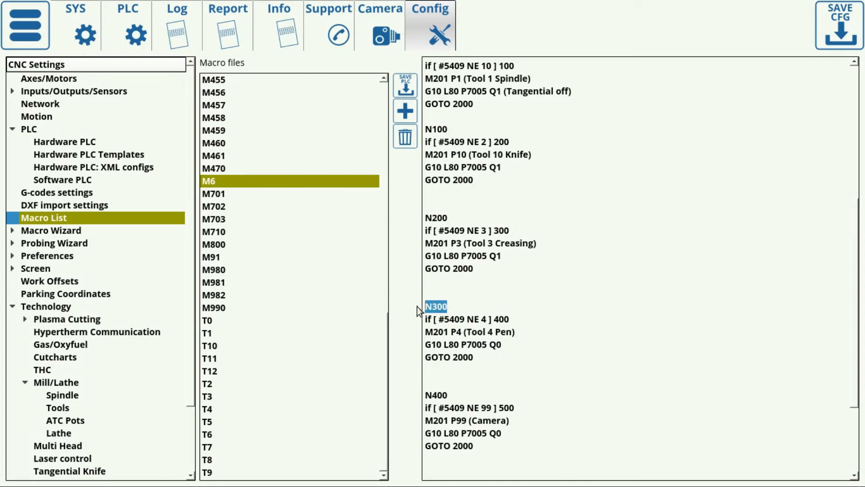
pyautogui.click(516, 231)
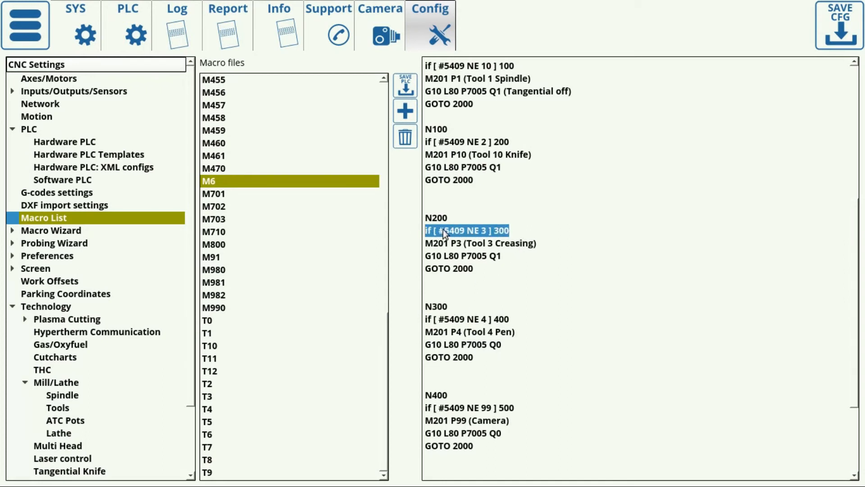
pyautogui.click(496, 230)
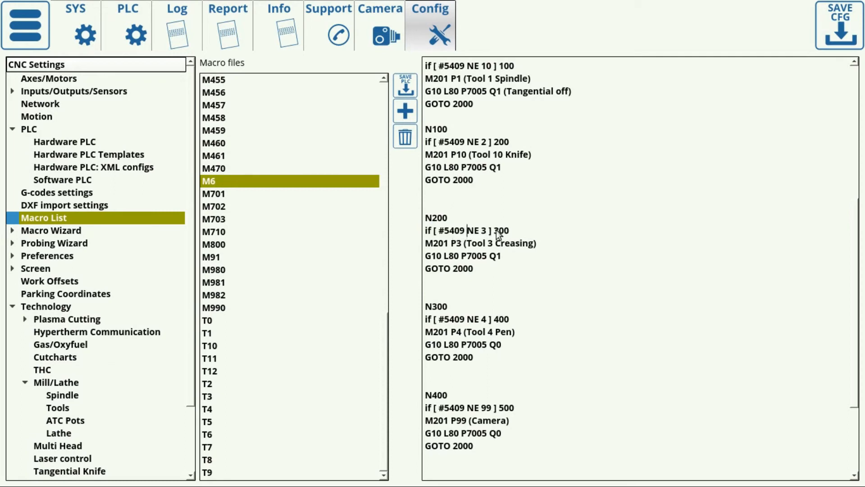
pyautogui.moveTo(495, 231); pyautogui.dragTo(513, 230)
pyautogui.moveTo(446, 306); pyautogui.dragTo(429, 305)
# Step: Insert the line M62P7 below "M201 P4 (Tool 4 Pen)" in the N300 branch of the M6 macro
pyautogui.click(465, 344)
pyautogui.click(522, 333)
pyautogui.press('Return')
pyautogui.write('M62P7')
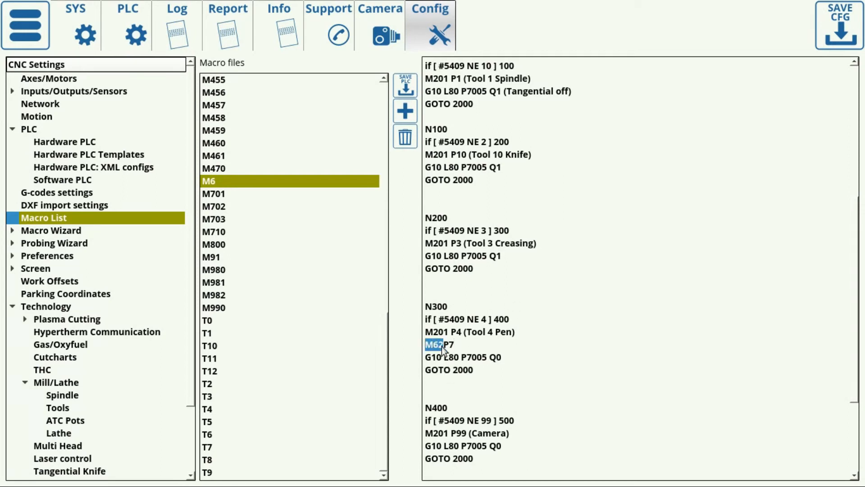
# Step: Review the edited tool 4 branch, its GOTO 2000 jump and the closing N2000 section of the M6 macro
pyautogui.moveTo(480, 371); pyautogui.dragTo(416, 311)
pyautogui.click(503, 356)
pyautogui.moveTo(479, 367); pyautogui.dragTo(420, 370)
pyautogui.scroll(-4, 446, 395)
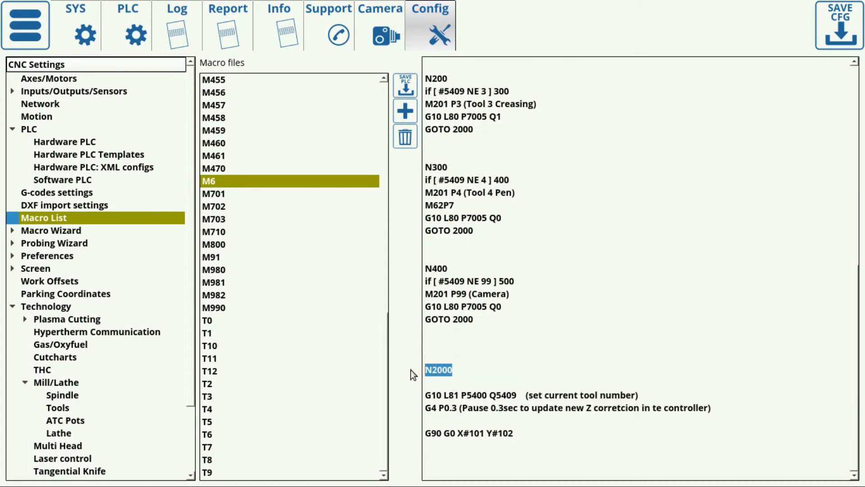
pyautogui.moveTo(551, 449); pyautogui.dragTo(437, 335)
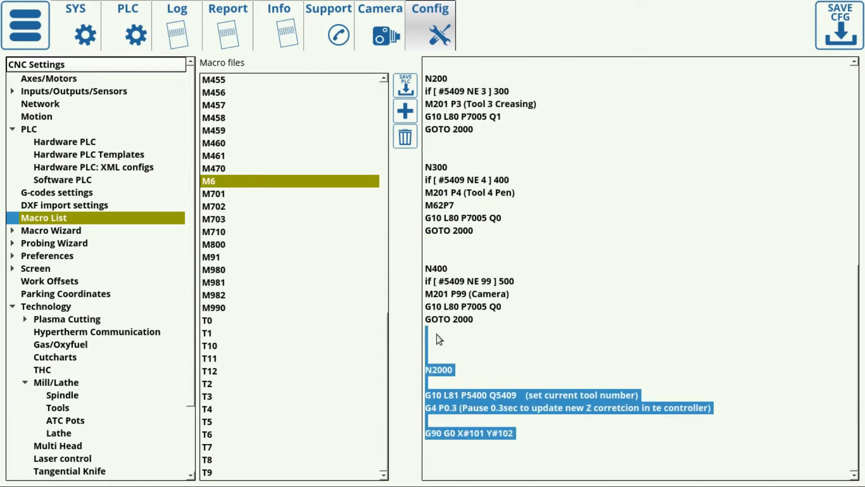
pyautogui.click(551, 373)
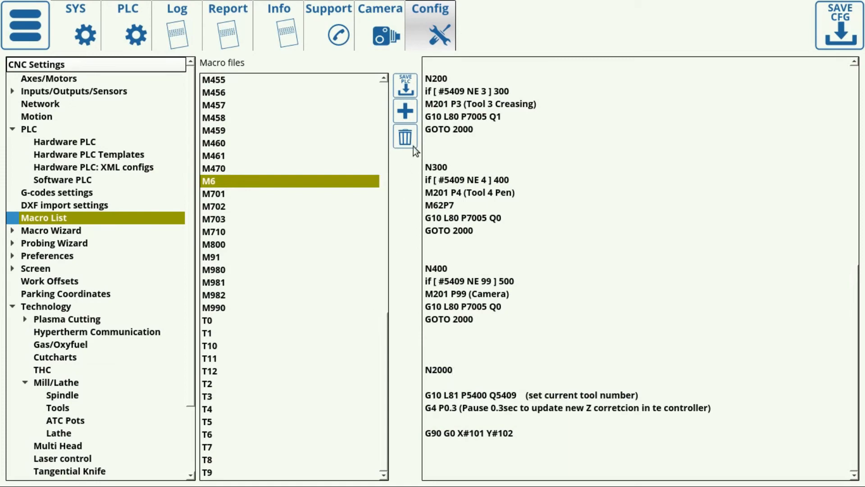
pyautogui.scroll(4, 521, 232)
pyautogui.scroll(1, 522, 250)
pyautogui.scroll(-10, 523, 251)
# Step: Return to the main control screen and run the manual command M6T2 to change to tool 2
pyautogui.click(39, 35)
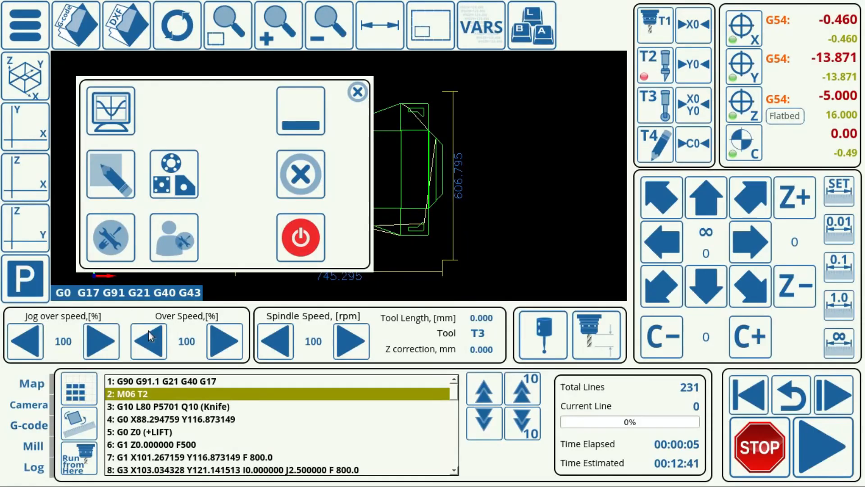
pyautogui.click(358, 92)
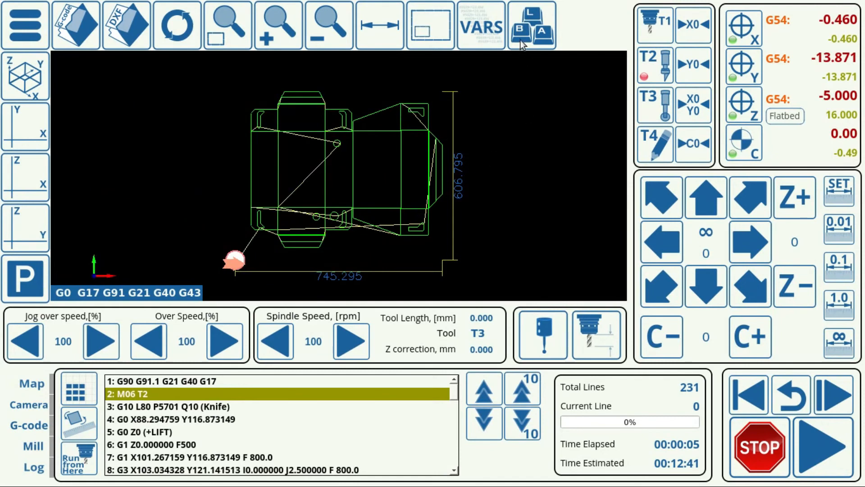
pyautogui.click(522, 28)
pyautogui.click(458, 298)
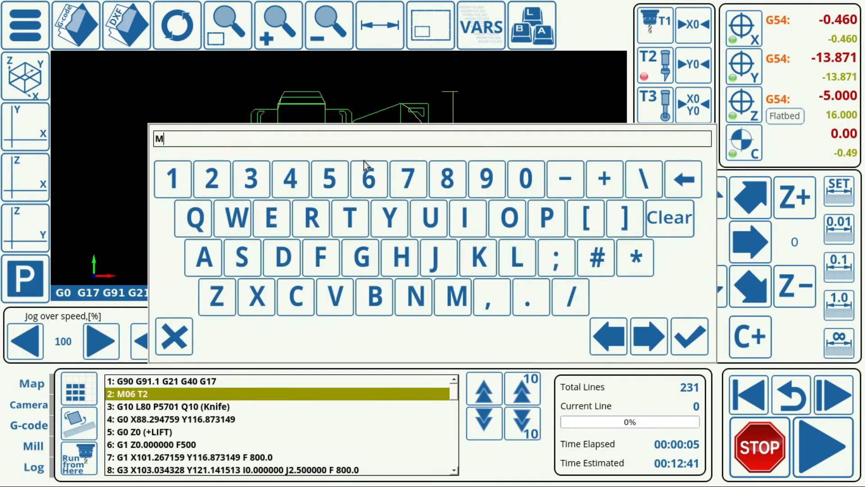
pyautogui.click(373, 186)
pyautogui.click(349, 215)
pyautogui.click(221, 179)
pyautogui.click(690, 336)
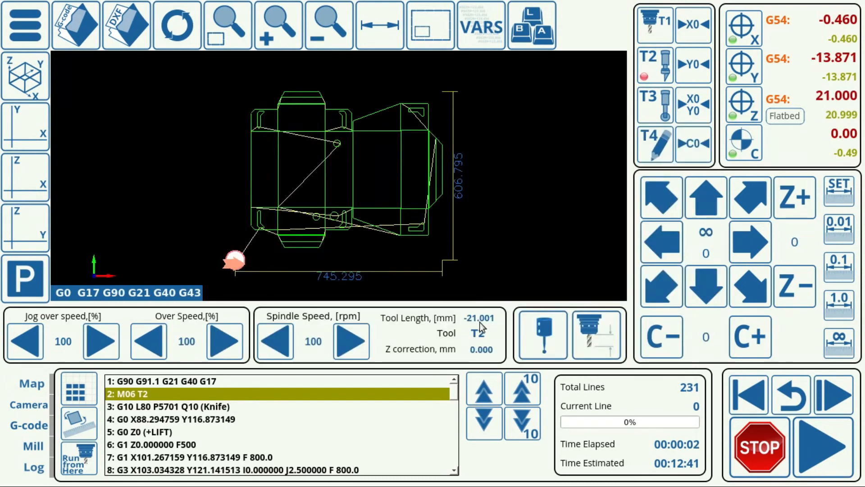
# Step: Check the state of binary output 07 on the diagnostics screen with tool 2 active, and return to the main screen
pyautogui.click(27, 30)
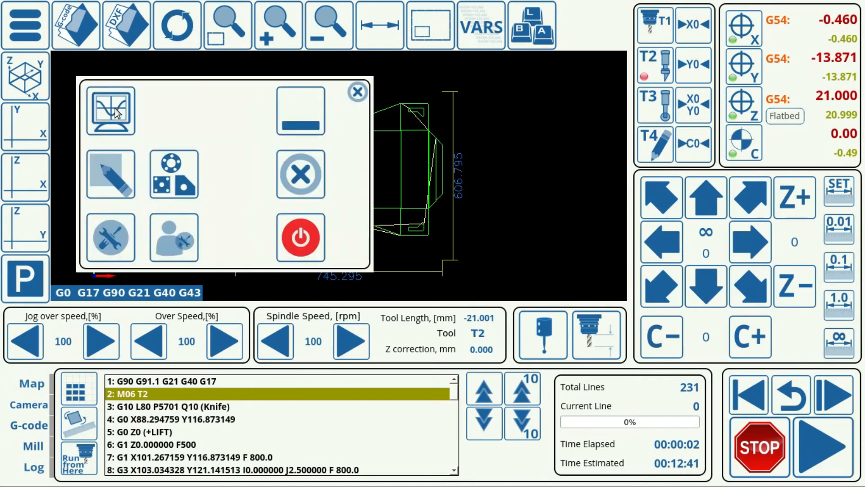
pyautogui.click(117, 113)
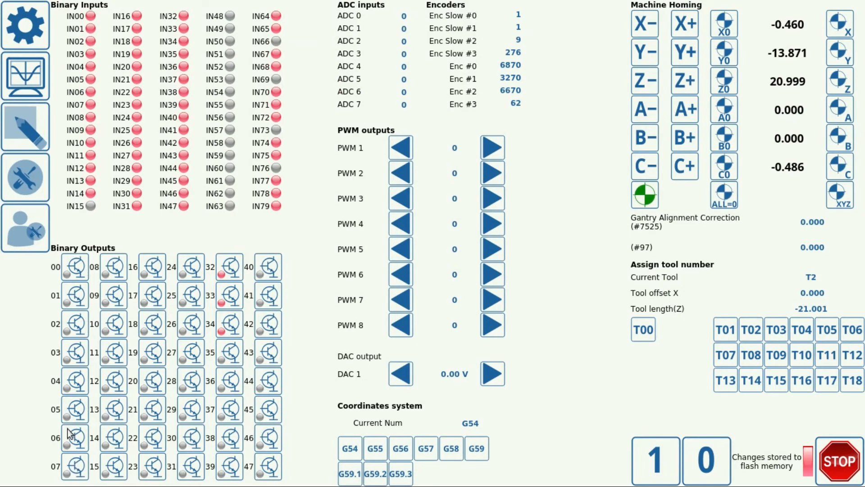
pyautogui.click(28, 26)
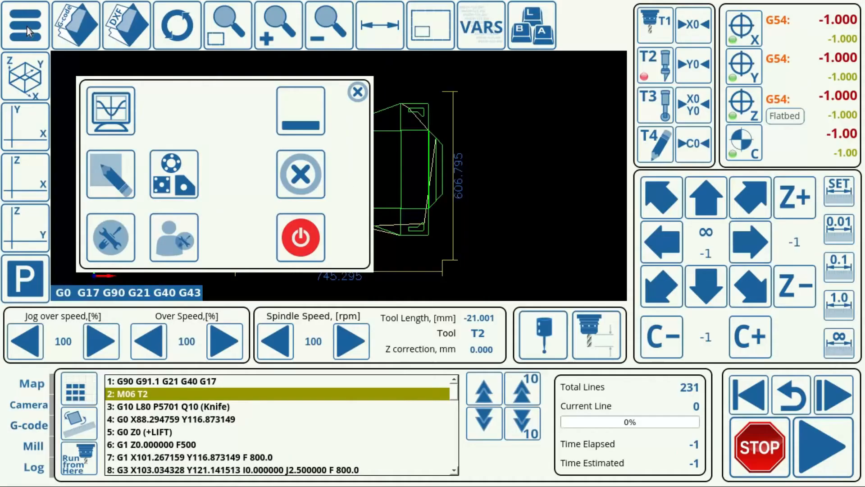
# Step: Run the manual command M6T4 to change to tool 4, and check binary output 07 on the diagnostics screen
pyautogui.click(539, 31)
pyautogui.click(458, 302)
pyautogui.click(360, 197)
pyautogui.click(350, 219)
pyautogui.click(293, 185)
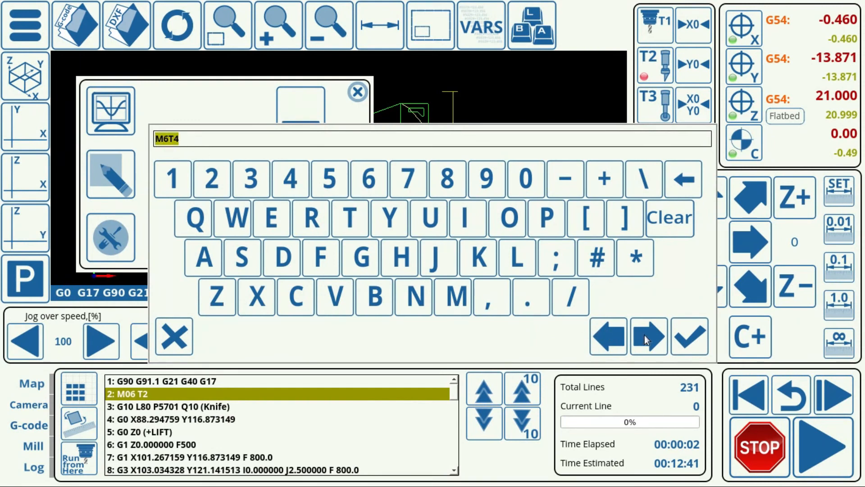
pyautogui.click(690, 337)
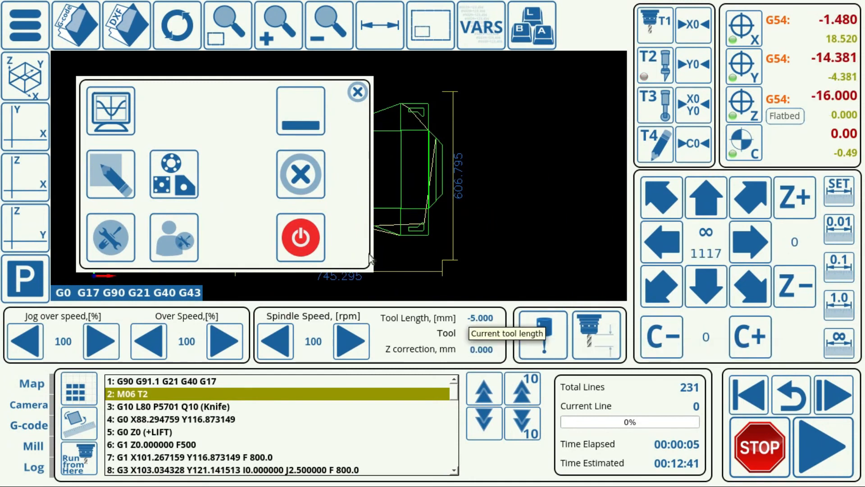
pyautogui.click(116, 109)
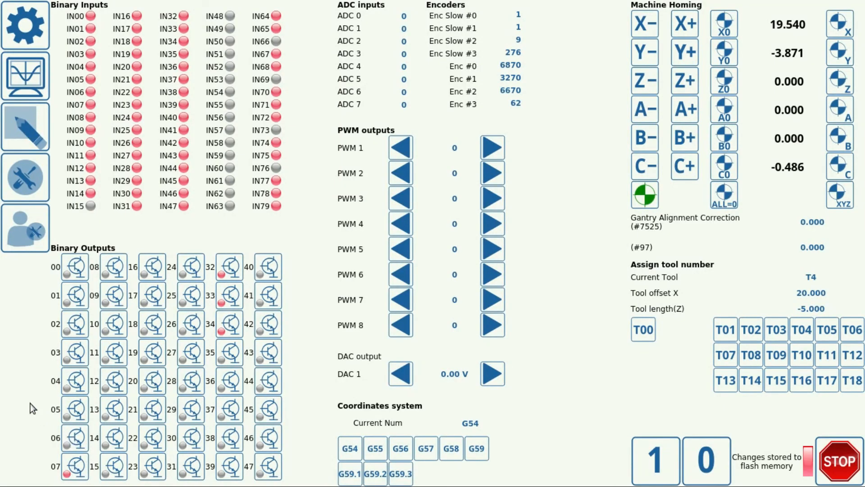
pyautogui.click(28, 32)
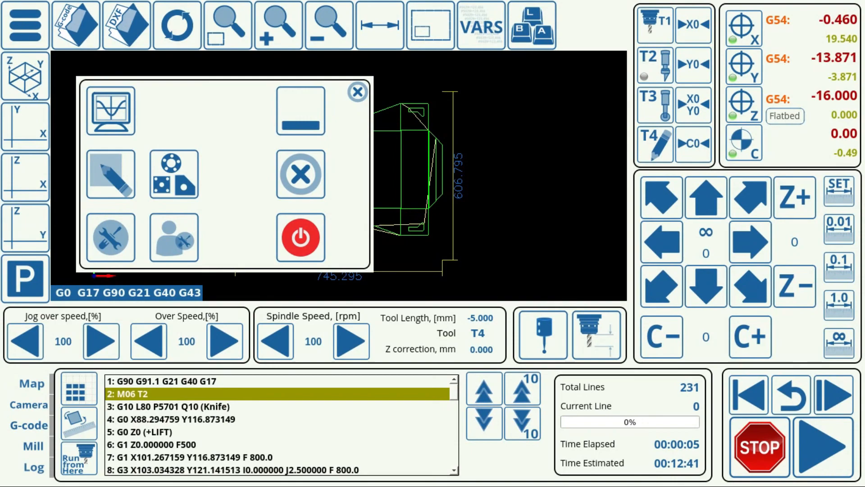
# Step: Reopen the M6 macro in the configuration's macro list to review its code, and return to the main screen
pyautogui.click(107, 235)
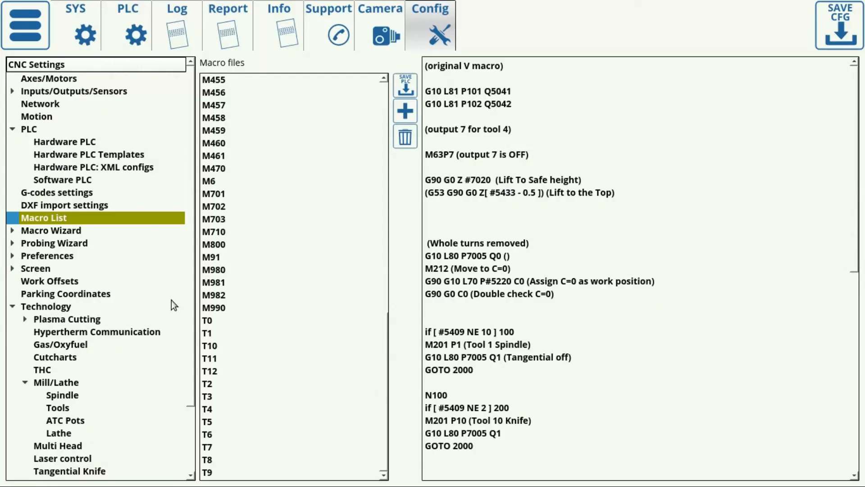
pyautogui.click(212, 182)
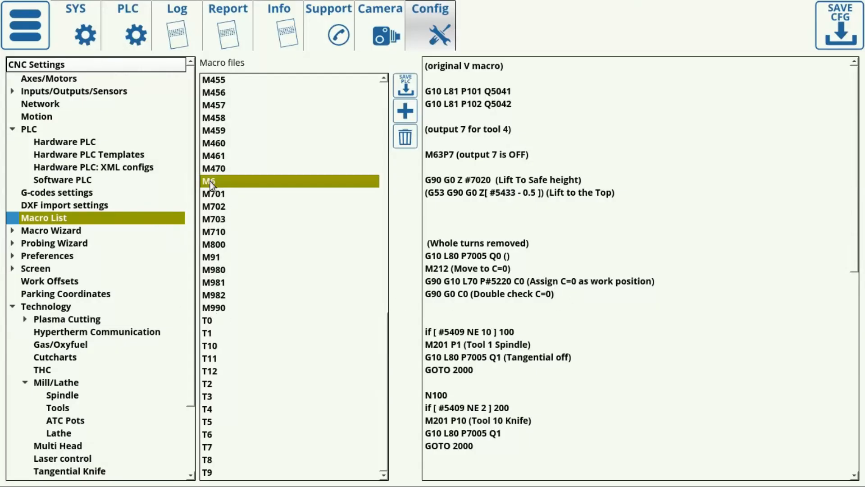
pyautogui.moveTo(518, 450); pyautogui.dragTo(426, 63)
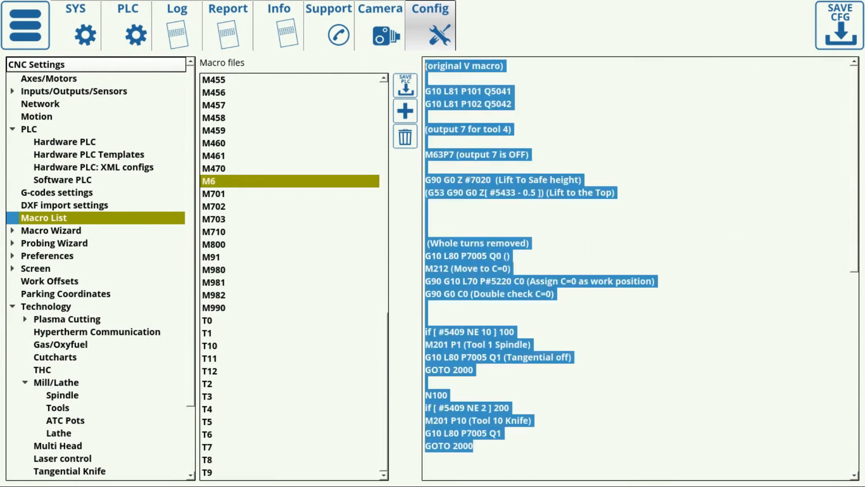
pyautogui.click(28, 24)
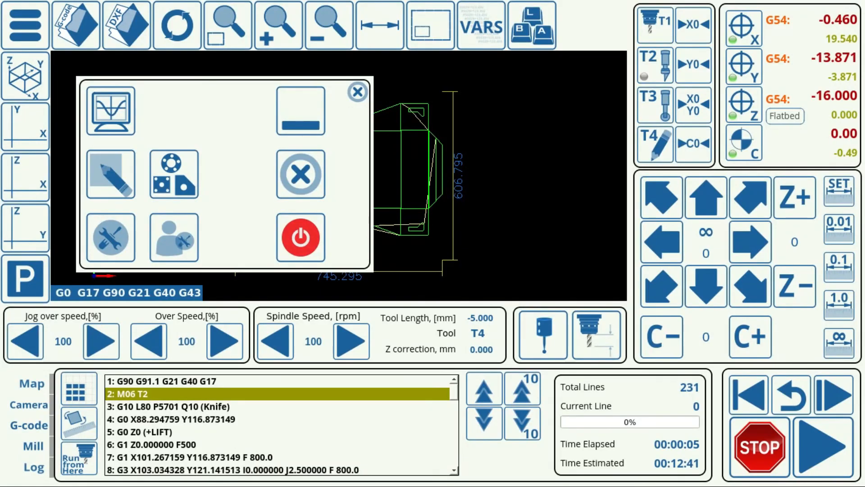